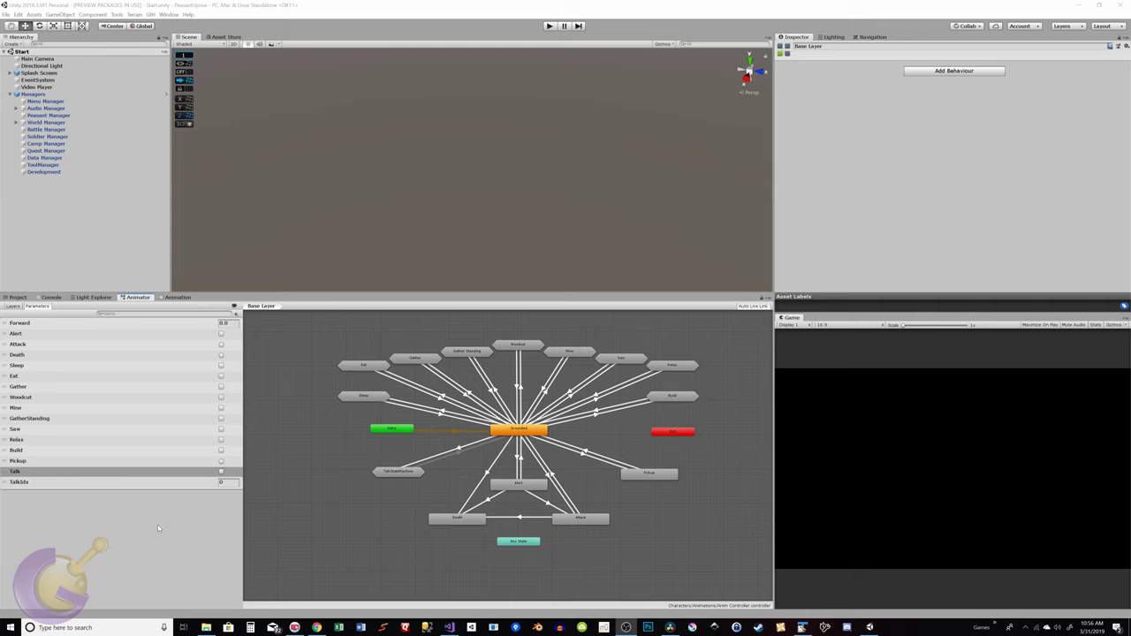
# - Add a trigger parameter named Drink to the Animator and place it between Pickup and Talk in the parameter list
pyautogui.click(235, 311)
pyautogui.click(253, 353)
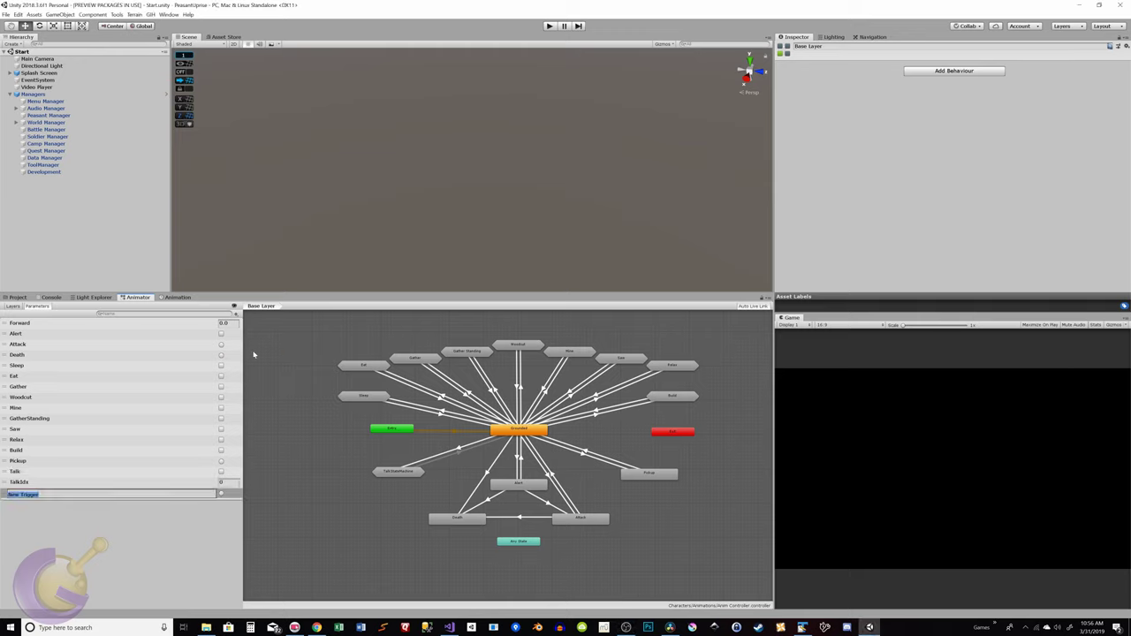
pyautogui.write('Drink')
pyautogui.press('Return')
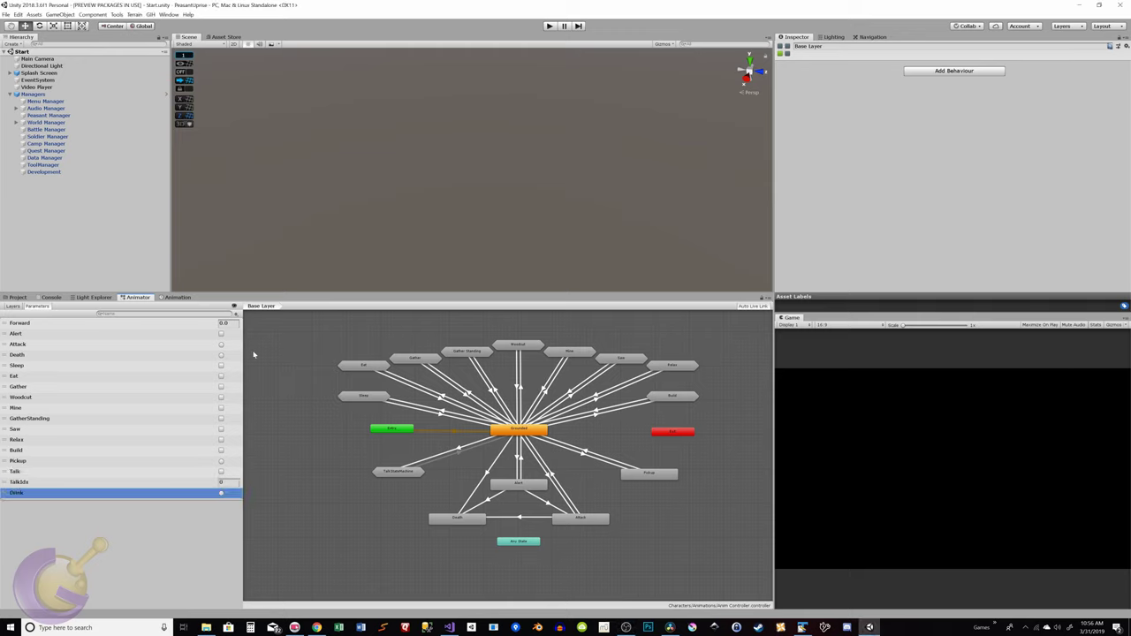
pyautogui.moveTo(64, 493); pyautogui.dragTo(61, 471)
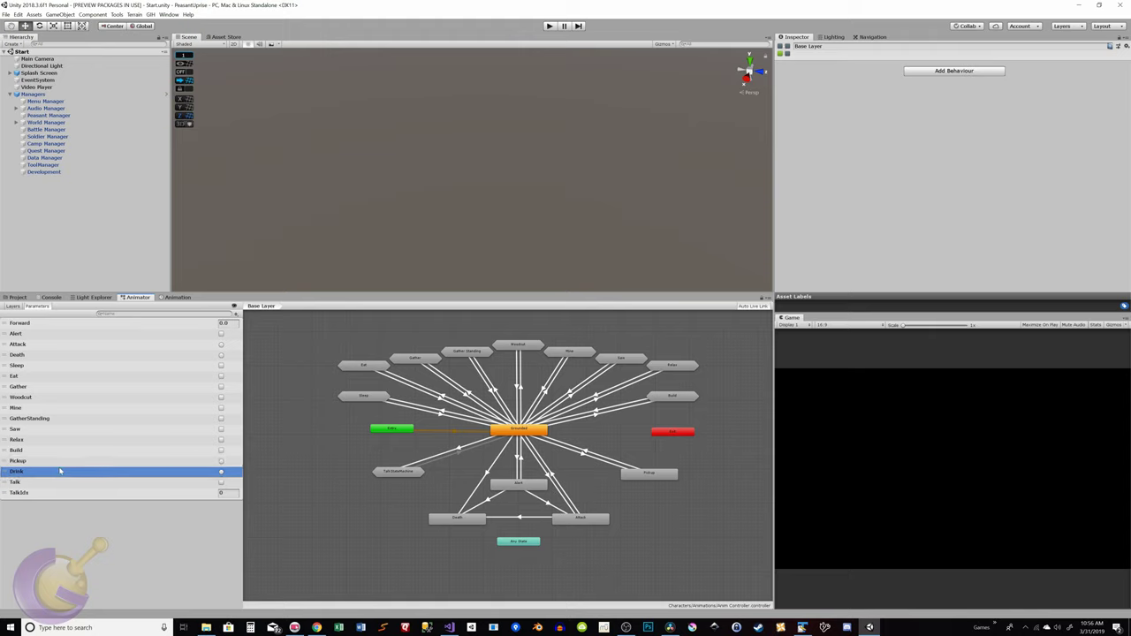
# - Duplicate the Pickup state, place the copy just below the original, and rename it Drink
pyautogui.rightClick(639, 474)
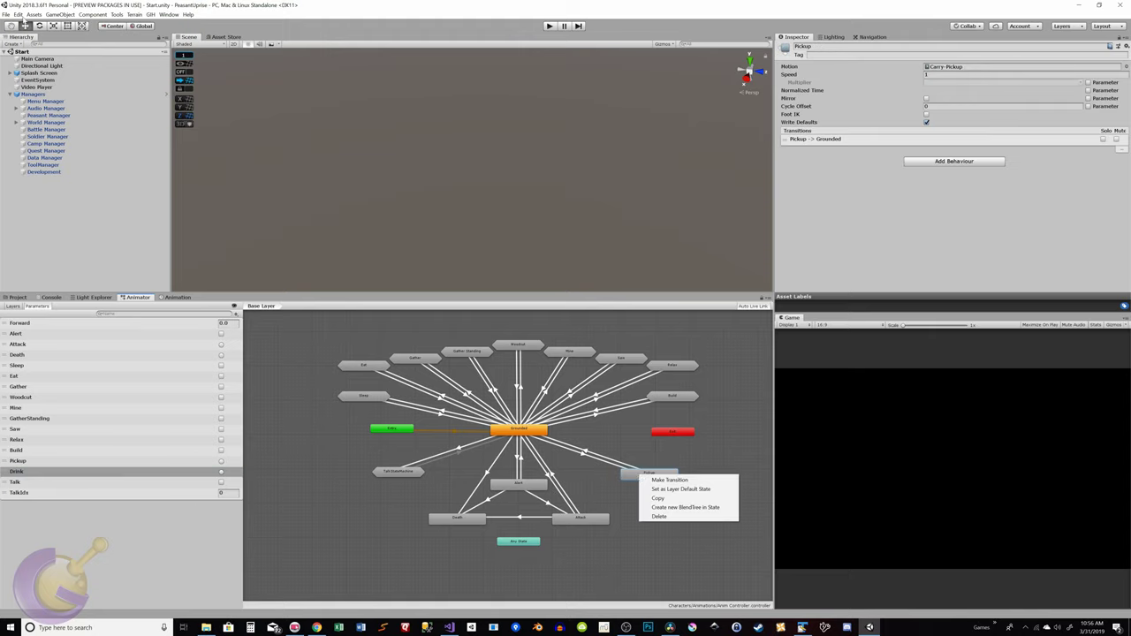
pyautogui.click(17, 14)
pyautogui.click(40, 87)
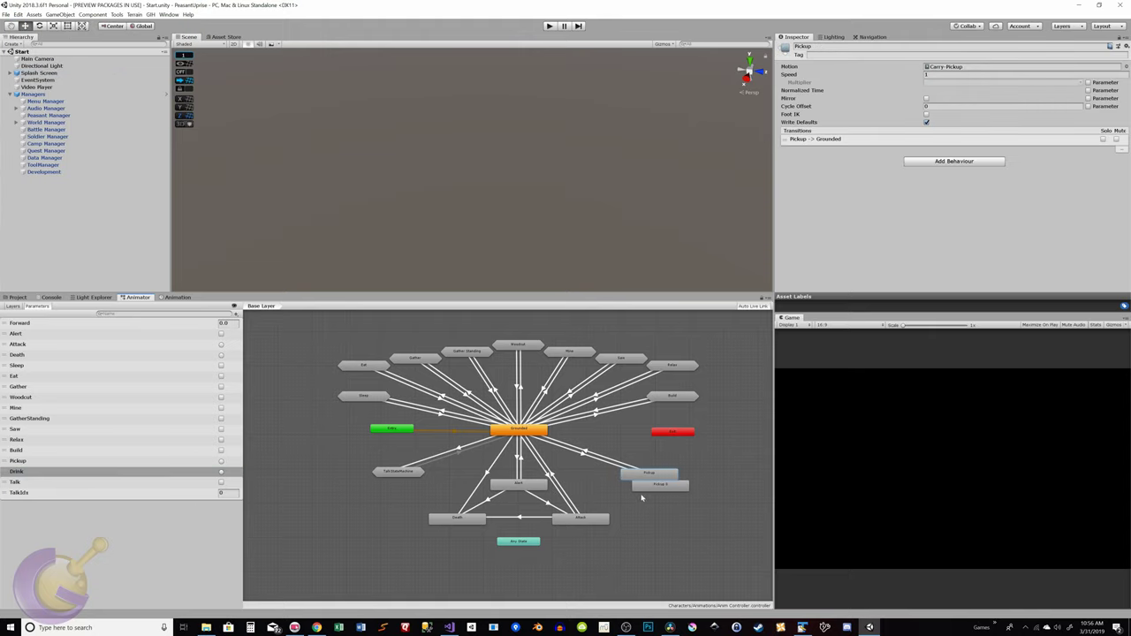
pyautogui.moveTo(677, 490); pyautogui.dragTo(667, 507)
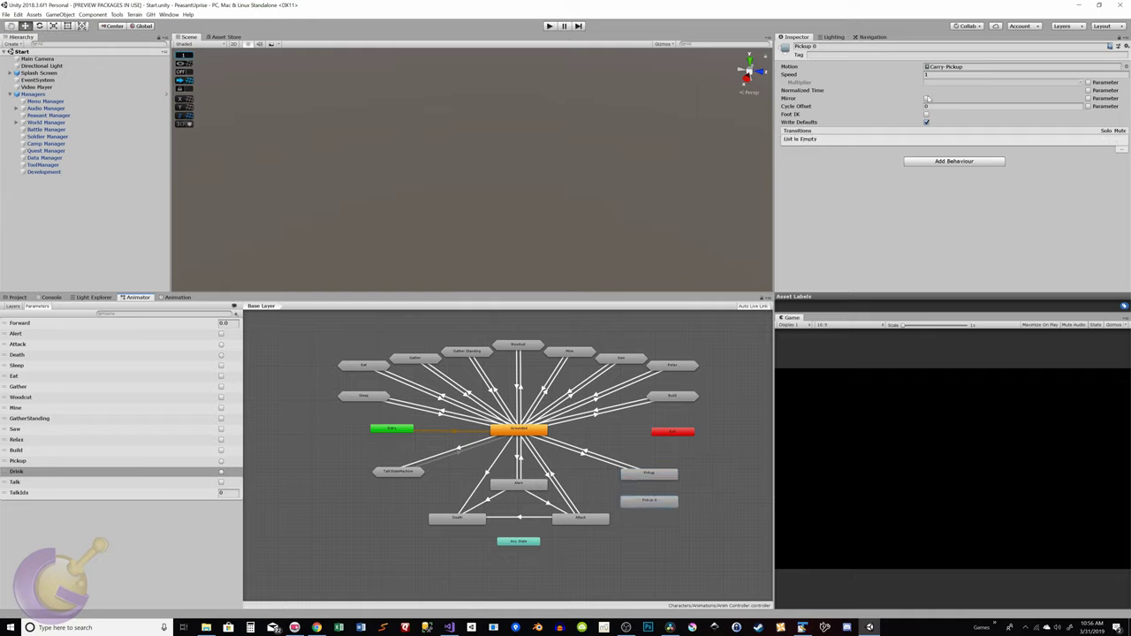
pyautogui.click(848, 46)
pyautogui.write('Drink')
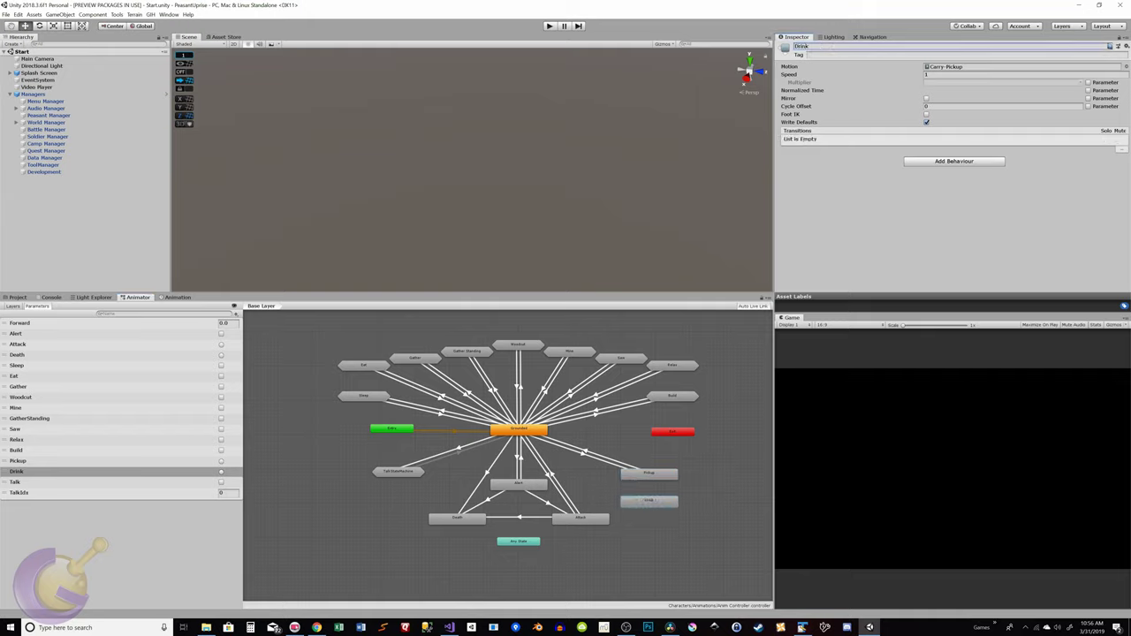
# - Assign the Drink1 animation clip as the Drink state's motion
pyautogui.click(1125, 66)
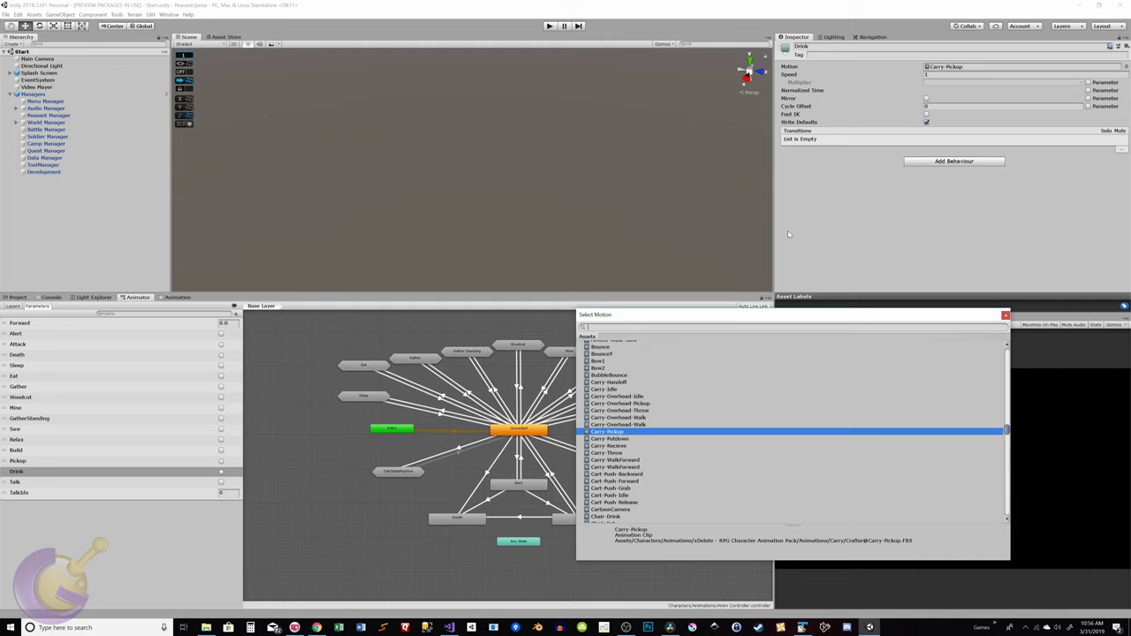
pyautogui.write('Drink')
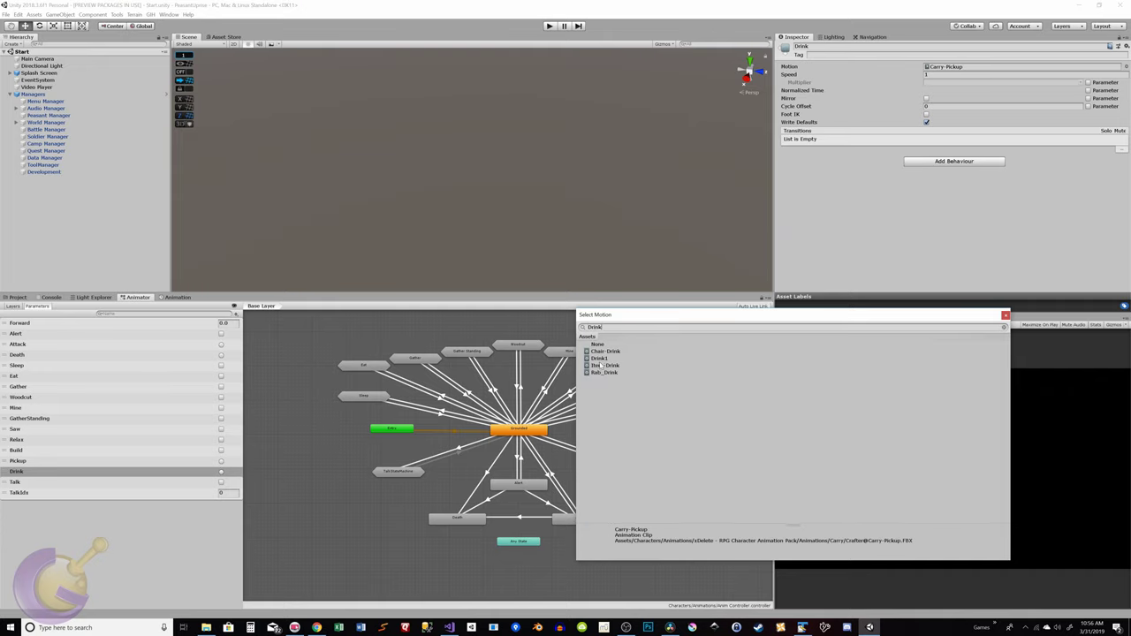
pyautogui.click(763, 357)
pyautogui.click(1005, 315)
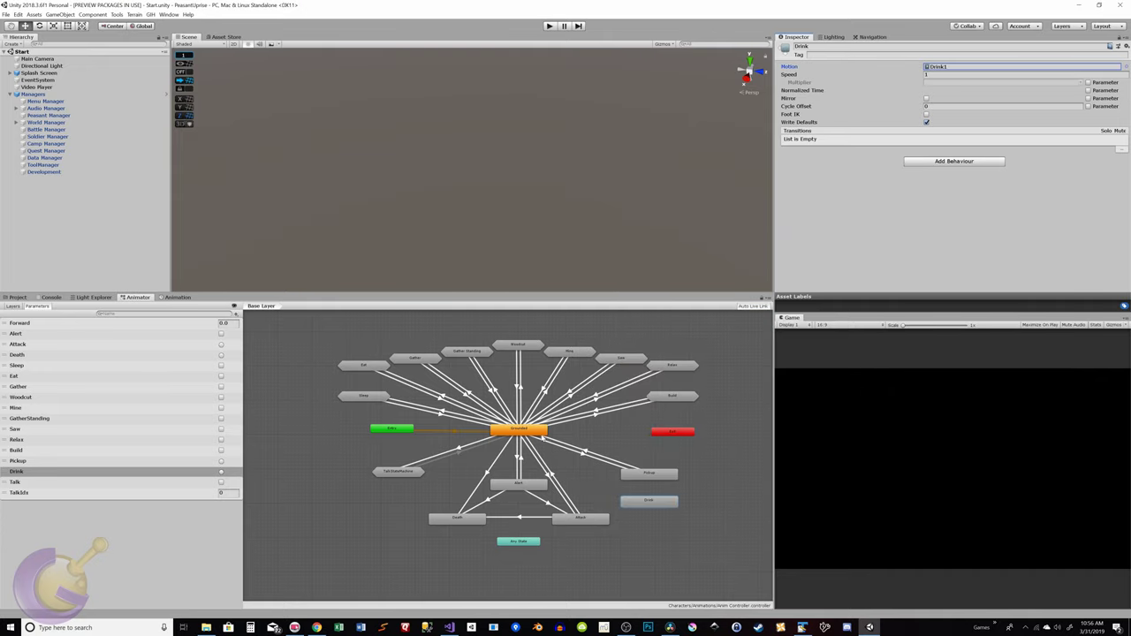
# - Create transitions between the Grounded and Drink states in both directions
pyautogui.rightClick(517, 431)
pyautogui.click(535, 436)
pyautogui.click(630, 502)
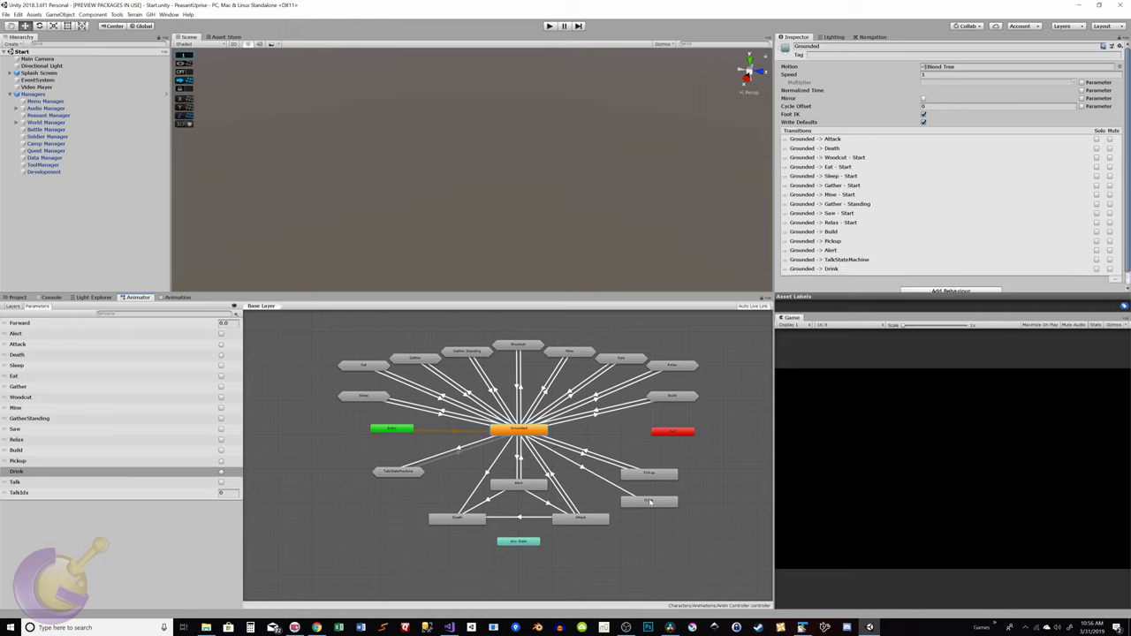
pyautogui.rightClick(649, 502)
pyautogui.click(664, 507)
pyautogui.click(533, 434)
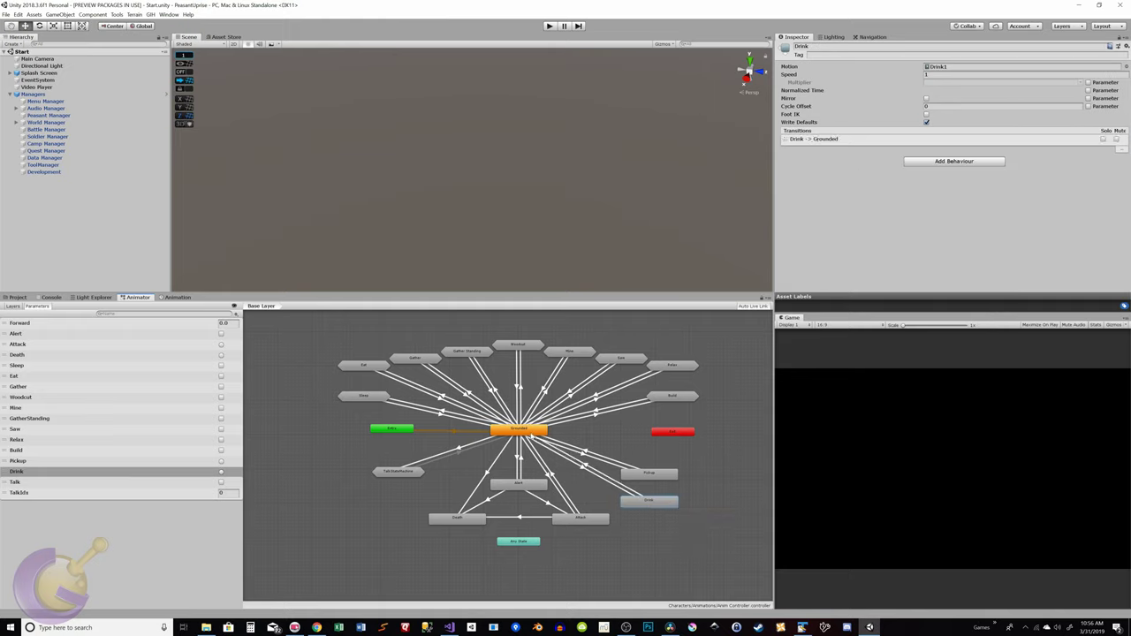
# - Add the Drink trigger as the condition on the Grounded-to-Drink transition and disable its Has Exit Time
pyautogui.click(579, 469)
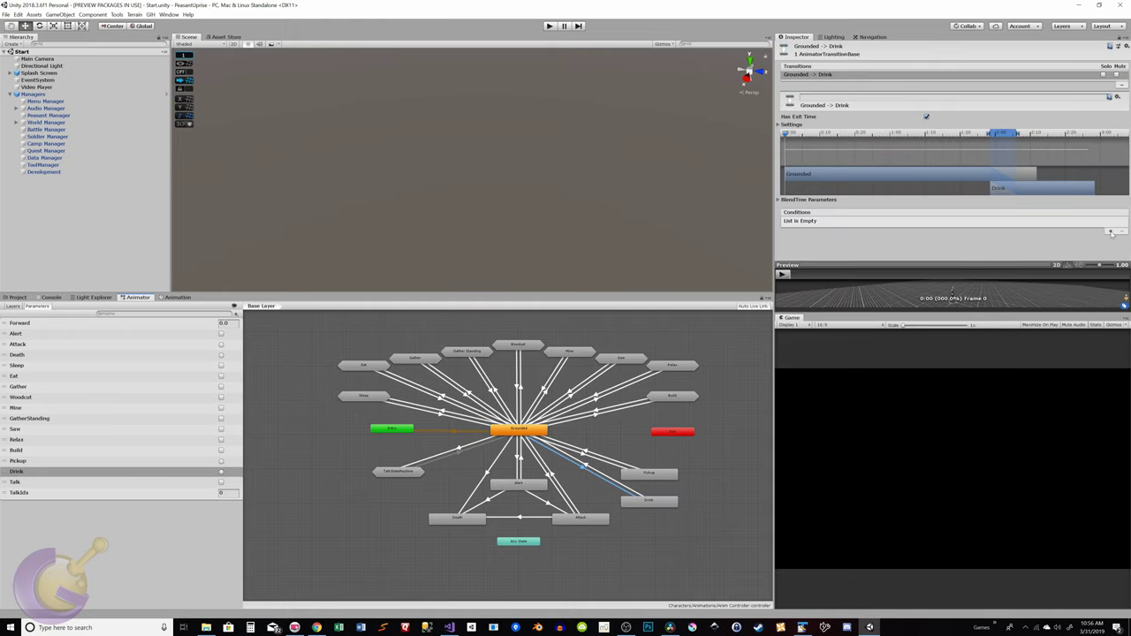
pyautogui.click(1110, 231)
pyautogui.click(896, 222)
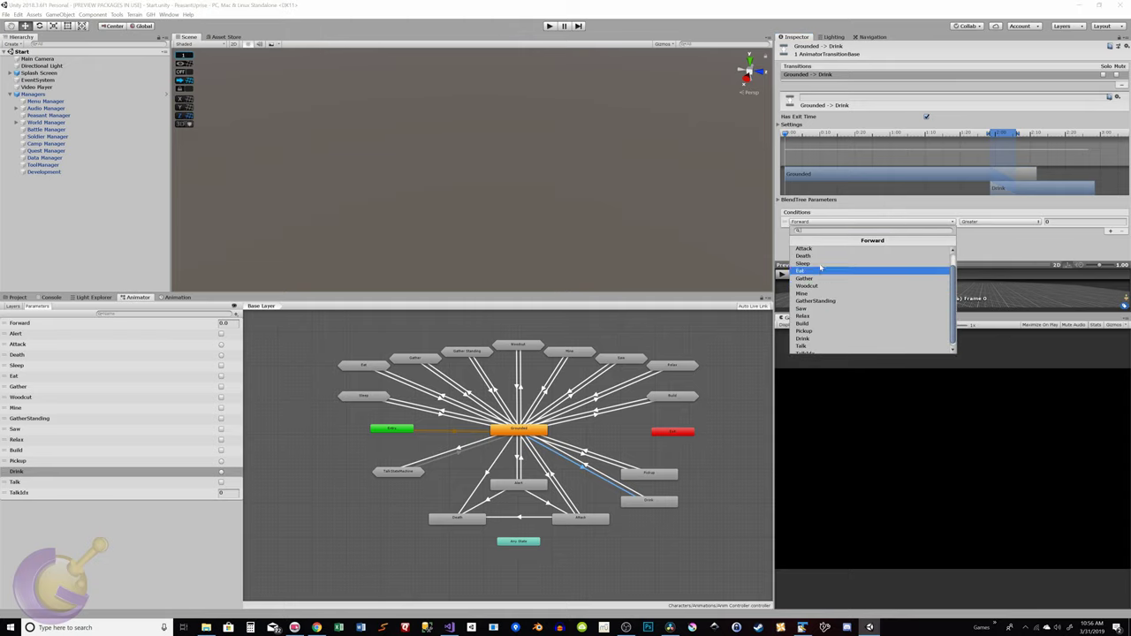
pyautogui.click(821, 338)
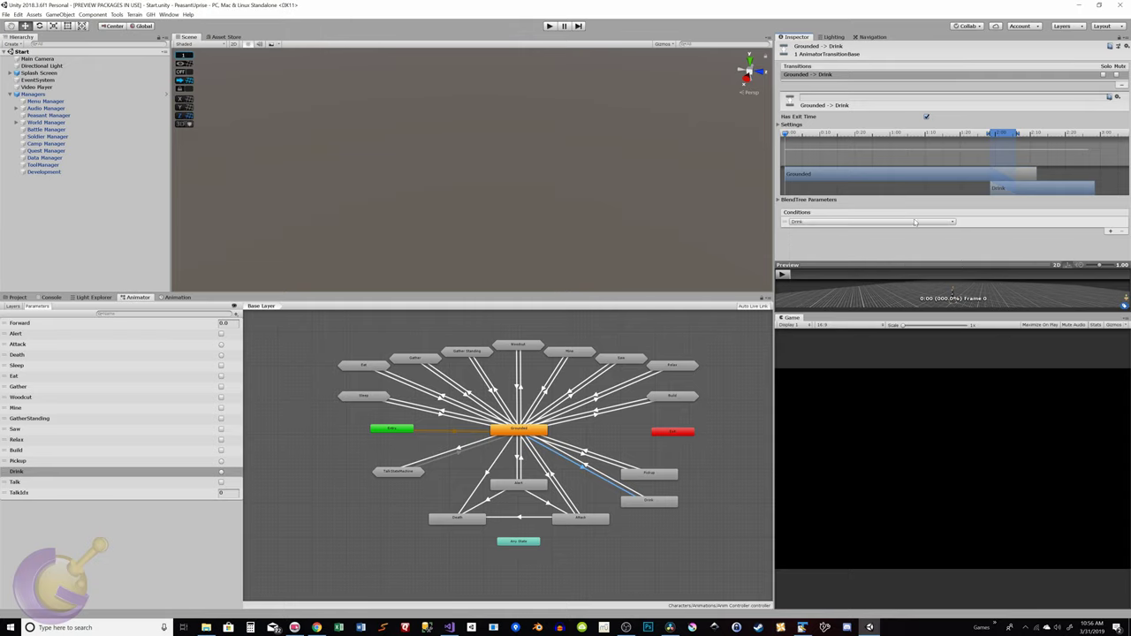
pyautogui.click(925, 116)
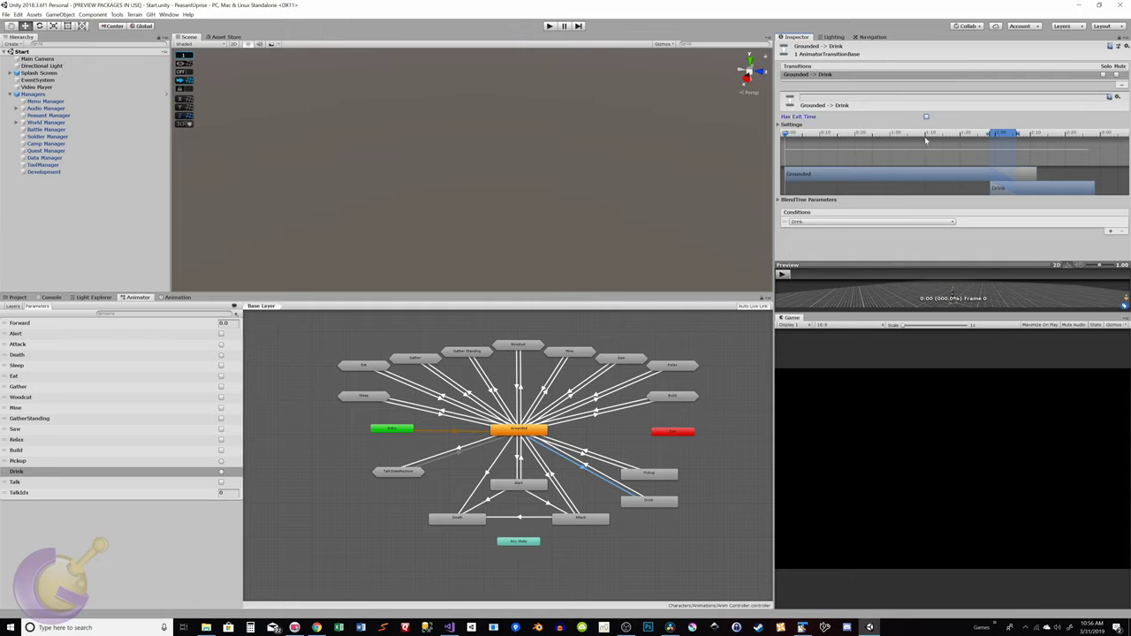
# - Check the transitions from Pickup and Drink back to Grounded, and save the work
pyautogui.click(583, 455)
pyautogui.click(583, 454)
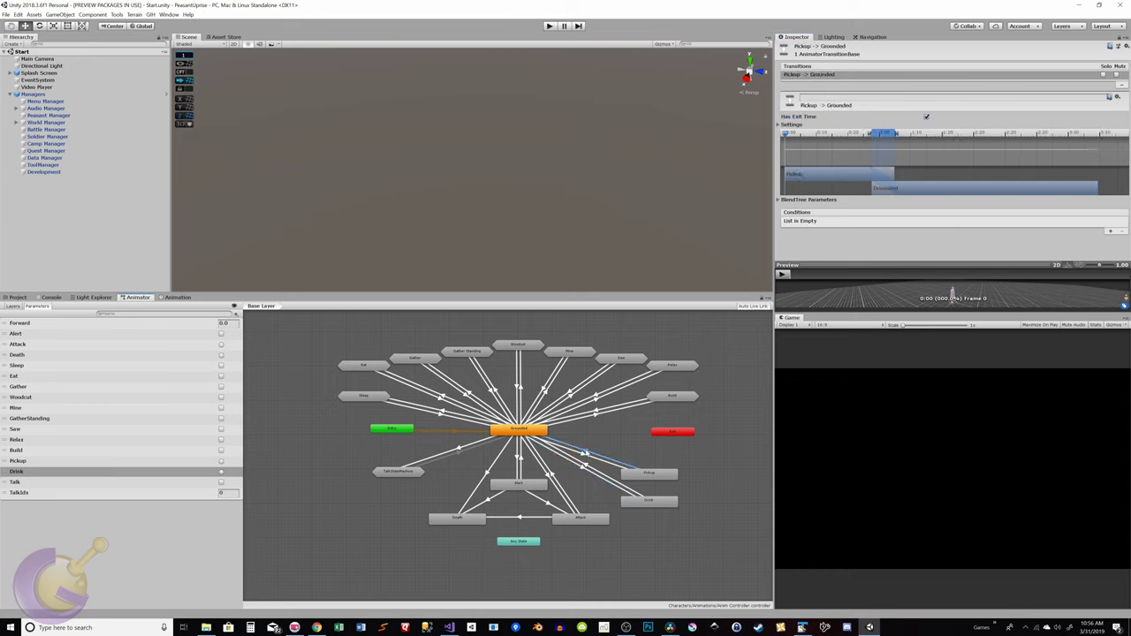
pyautogui.click(584, 467)
pyautogui.click(6, 14)
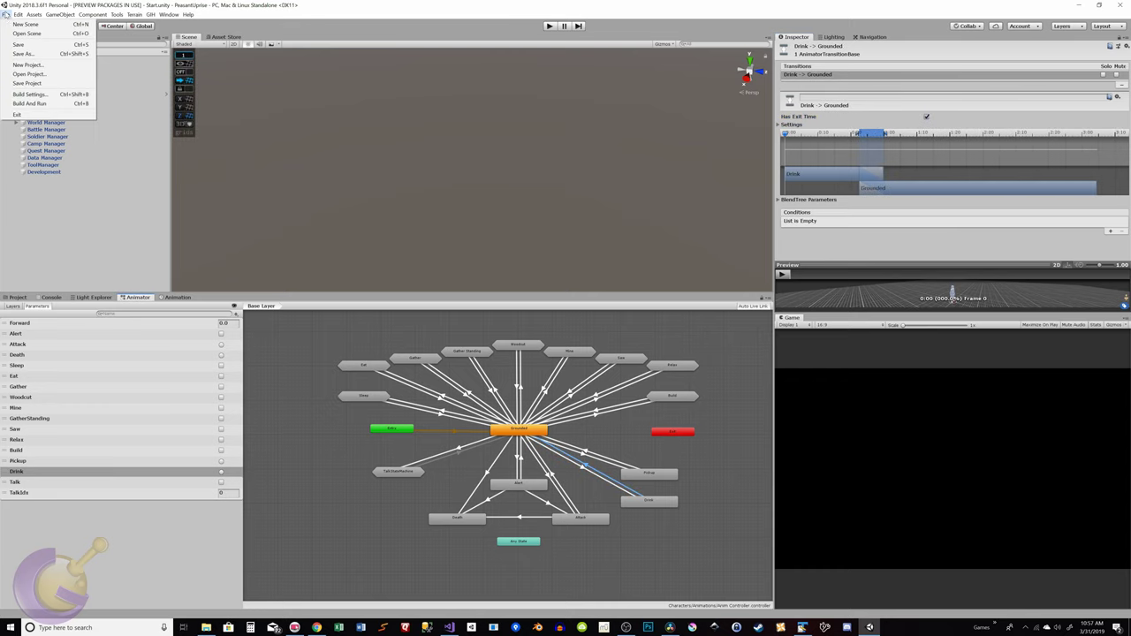
pyautogui.click(17, 44)
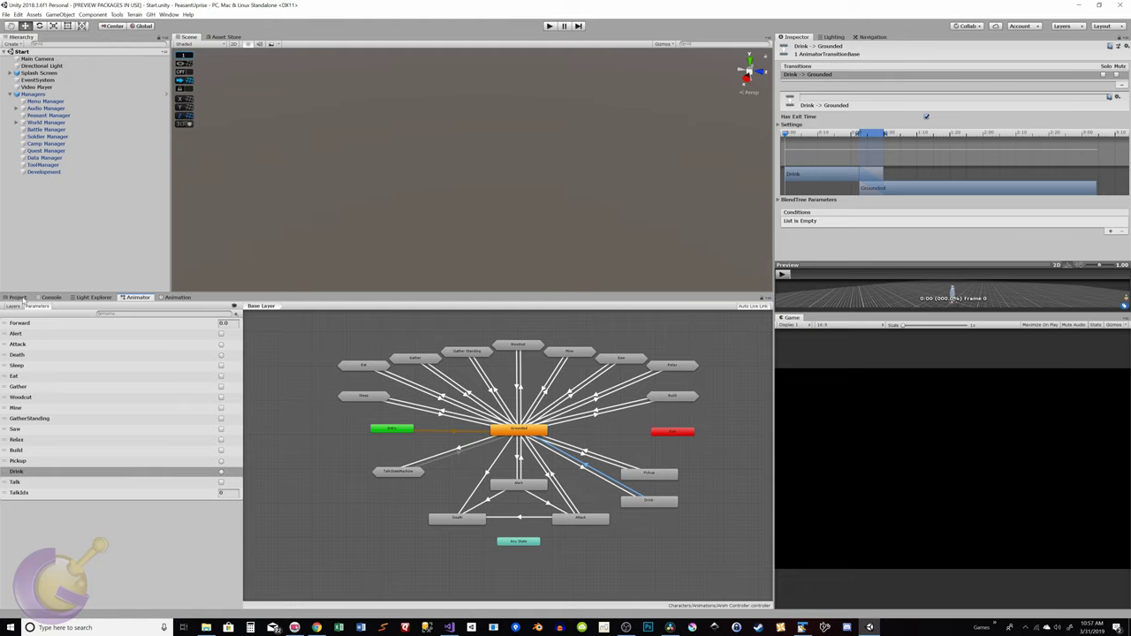
# - Run the game in Play mode with an enlarged Scene view and continue the saved game from its main menu
pyautogui.click(17, 298)
pyautogui.click(549, 26)
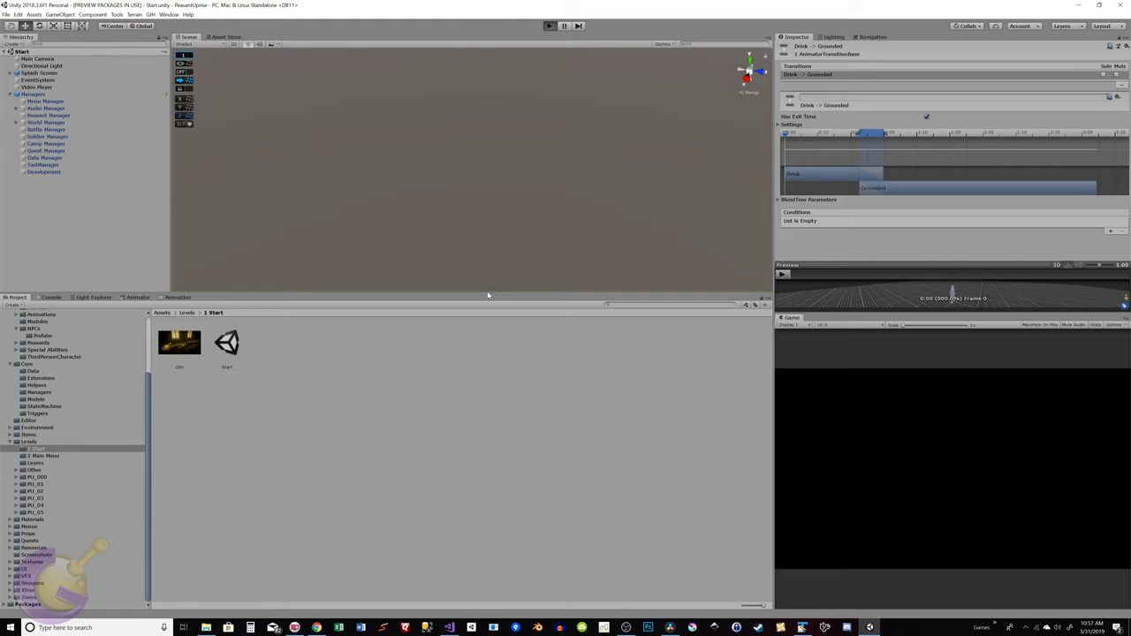
pyautogui.moveTo(488, 295); pyautogui.dragTo(488, 491)
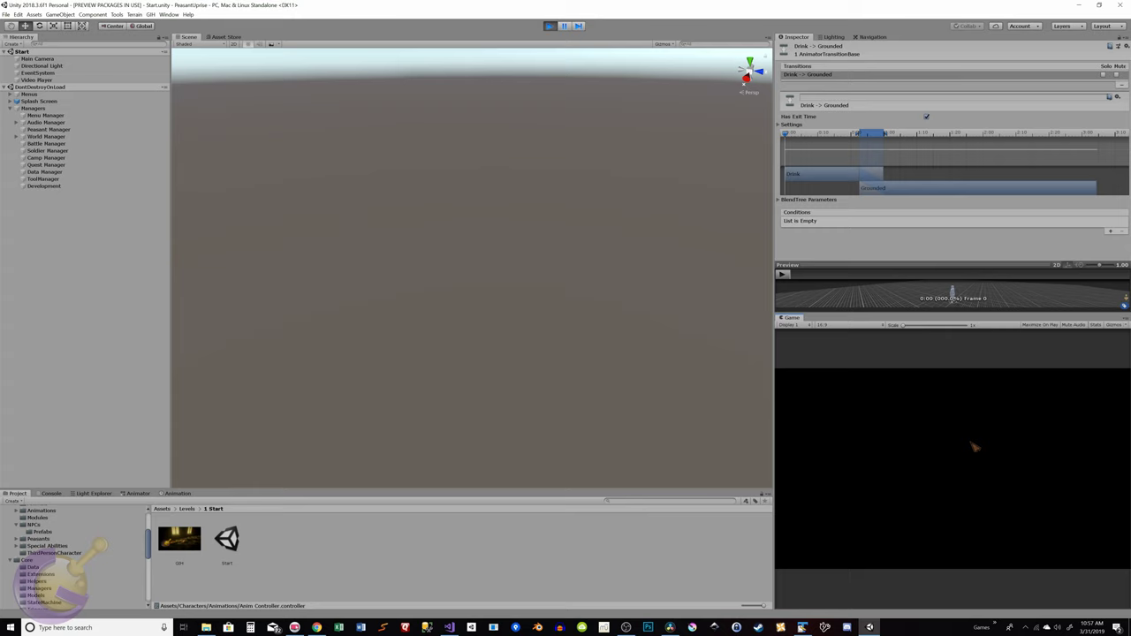
pyautogui.click(859, 436)
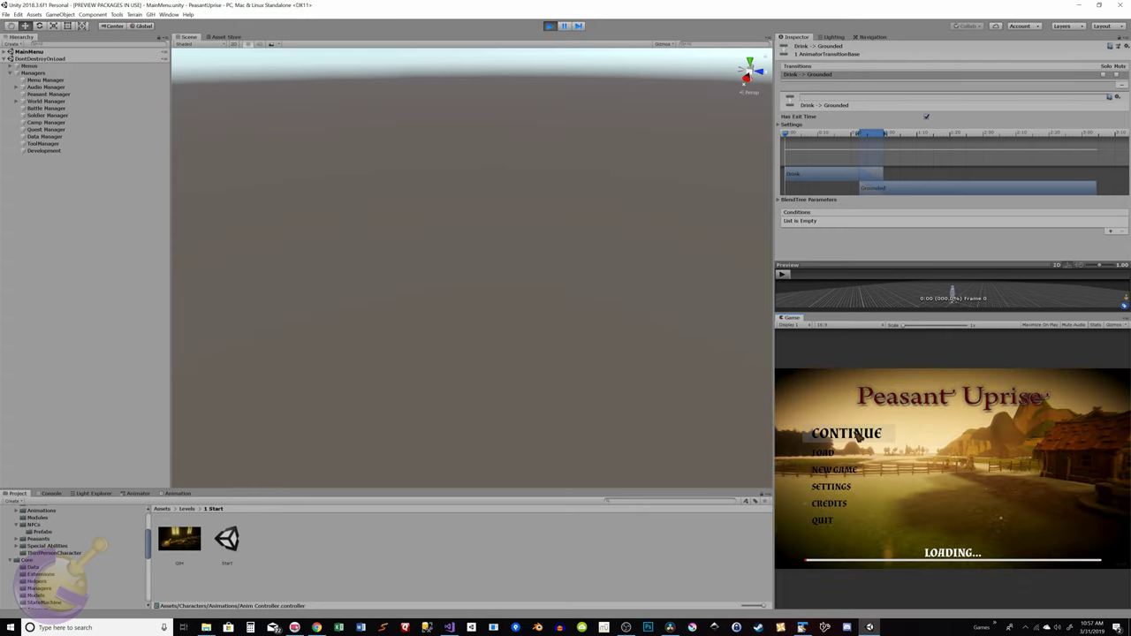
# - Show the peasant character close up in the Scene view together with the full Animator state graph
pyautogui.moveTo(170, 239); pyautogui.dragTo(136, 237)
pyautogui.moveTo(380, 488); pyautogui.dragTo(391, 436)
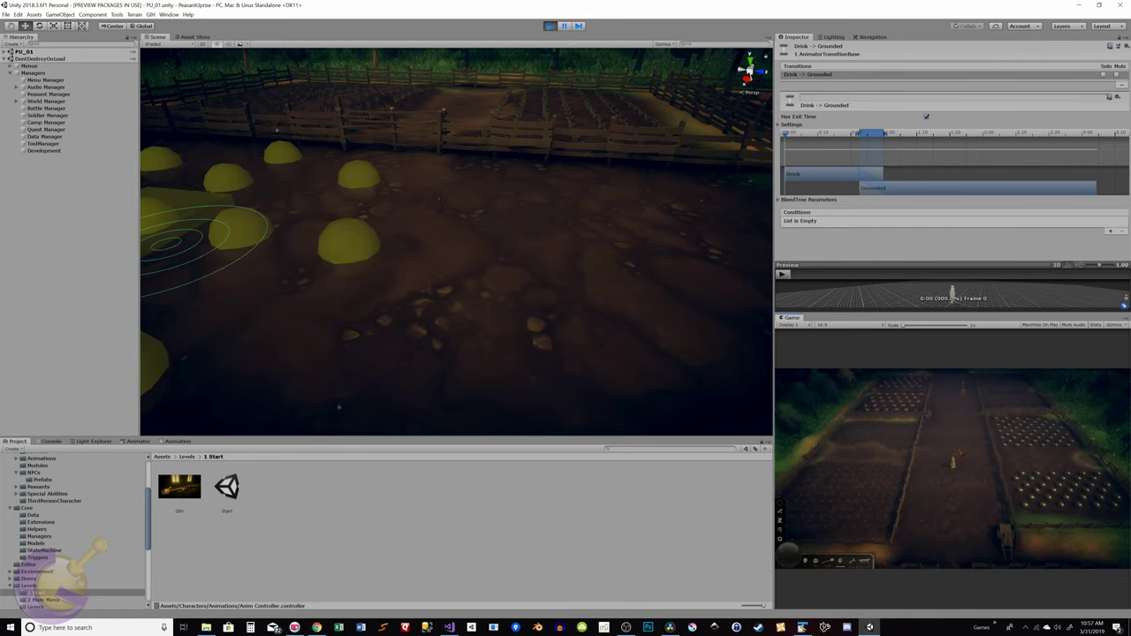
pyautogui.scroll(5, 424, 308)
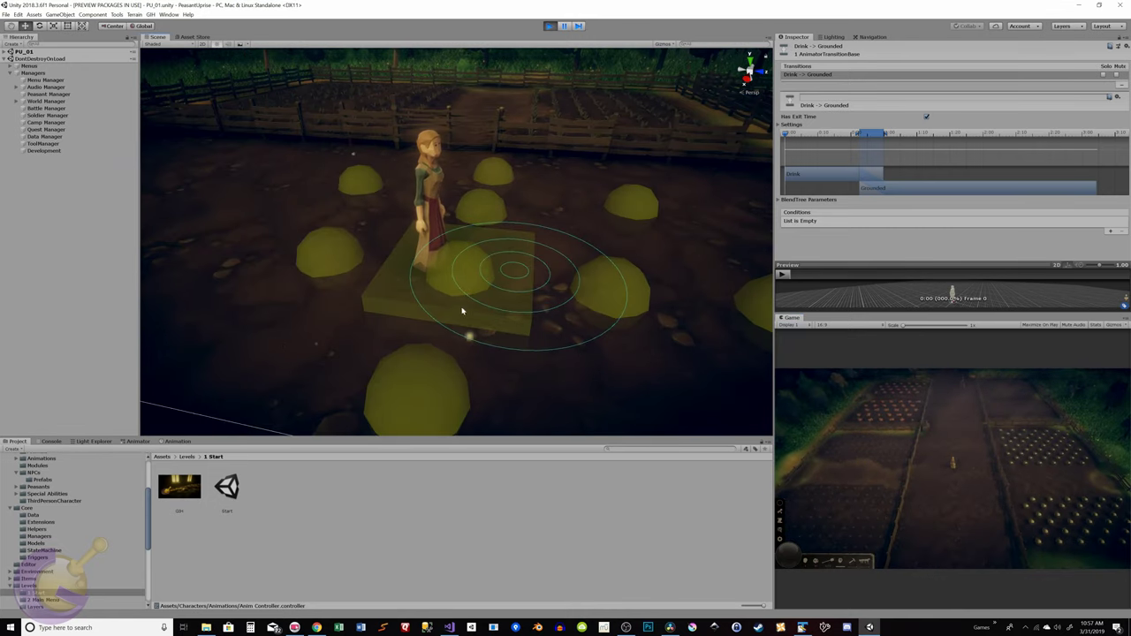
pyautogui.click(177, 441)
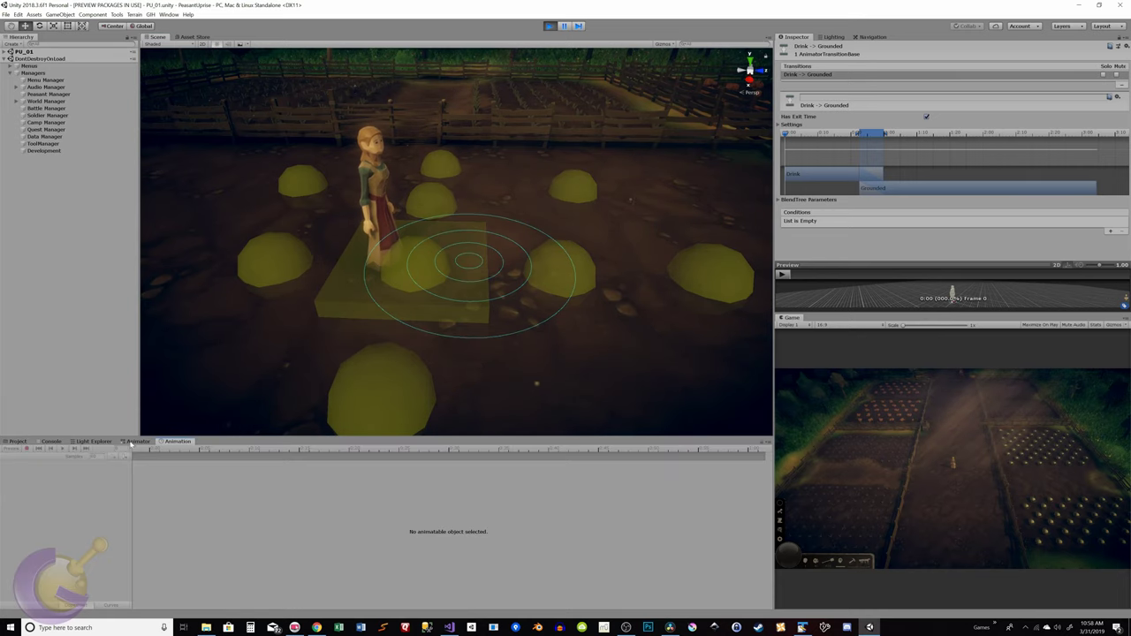
pyautogui.click(137, 441)
pyautogui.moveTo(272, 442); pyautogui.dragTo(273, 407)
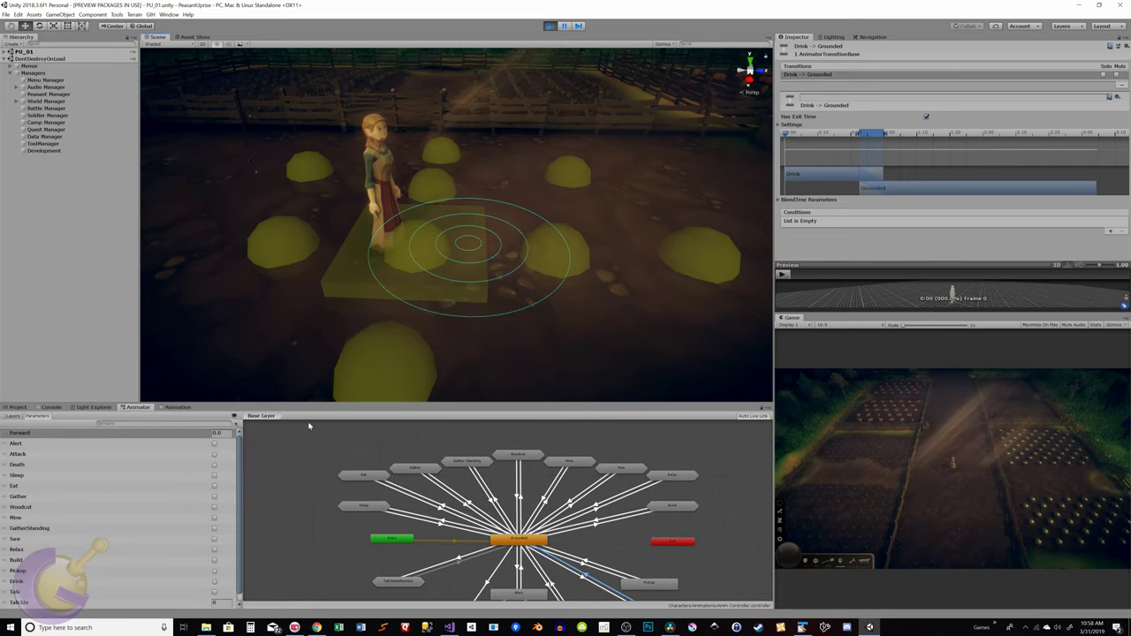
pyautogui.scroll(-3, 462, 510)
pyautogui.moveTo(407, 505); pyautogui.dragTo(406, 472, button='middle')
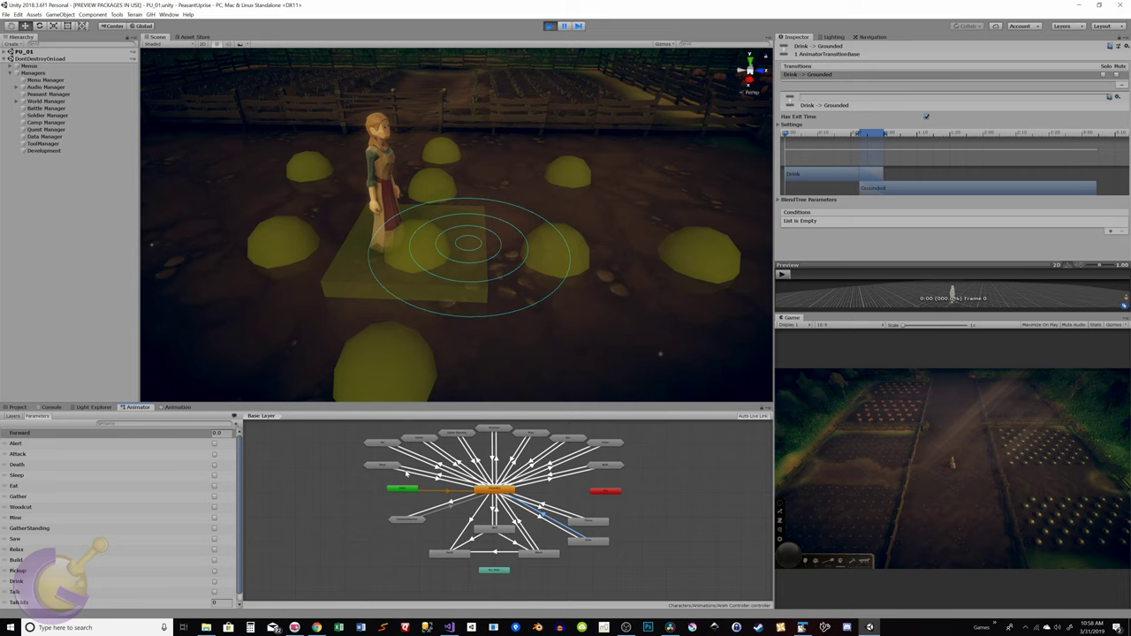
# - Test the Pickup, Drink and Talk parameters in the Animator while watching the peasant character
pyautogui.click(214, 573)
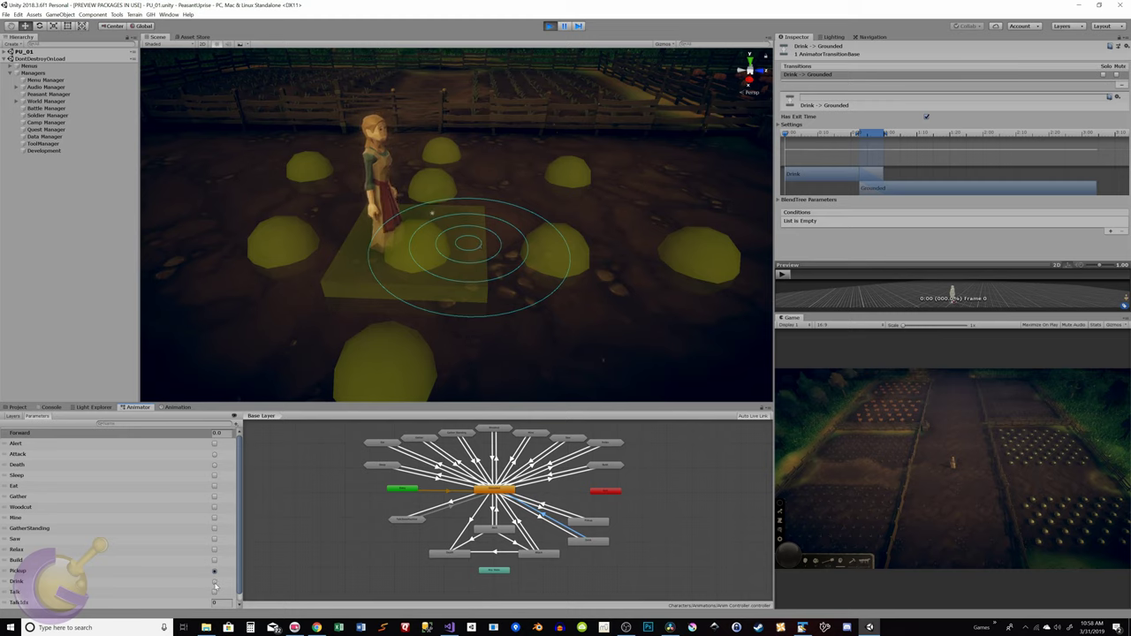
pyautogui.click(215, 583)
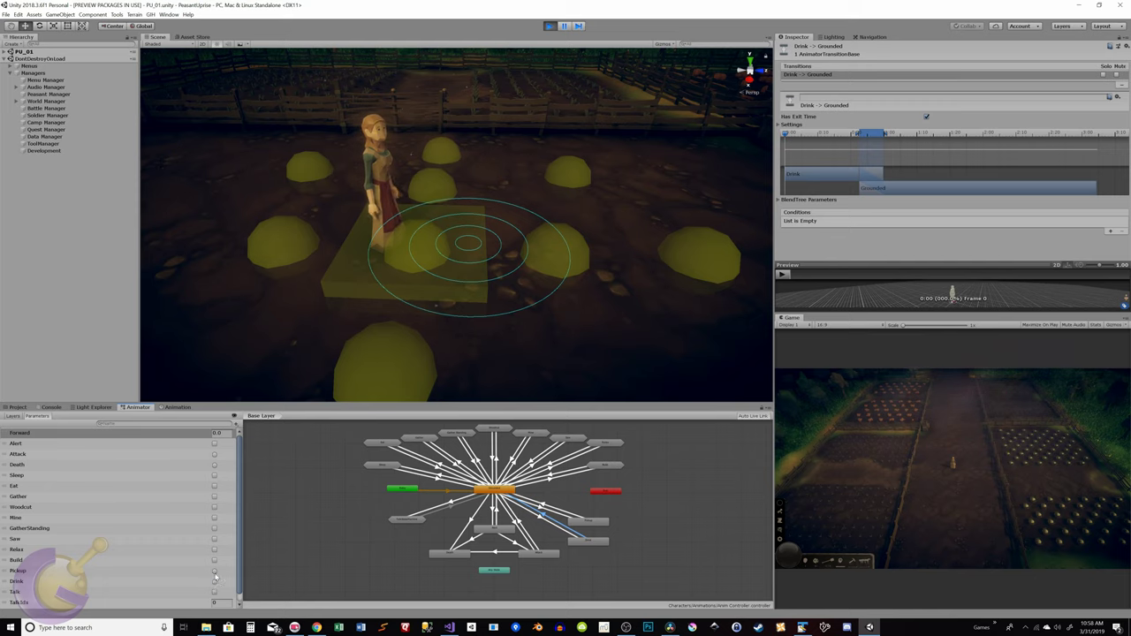
pyautogui.click(215, 572)
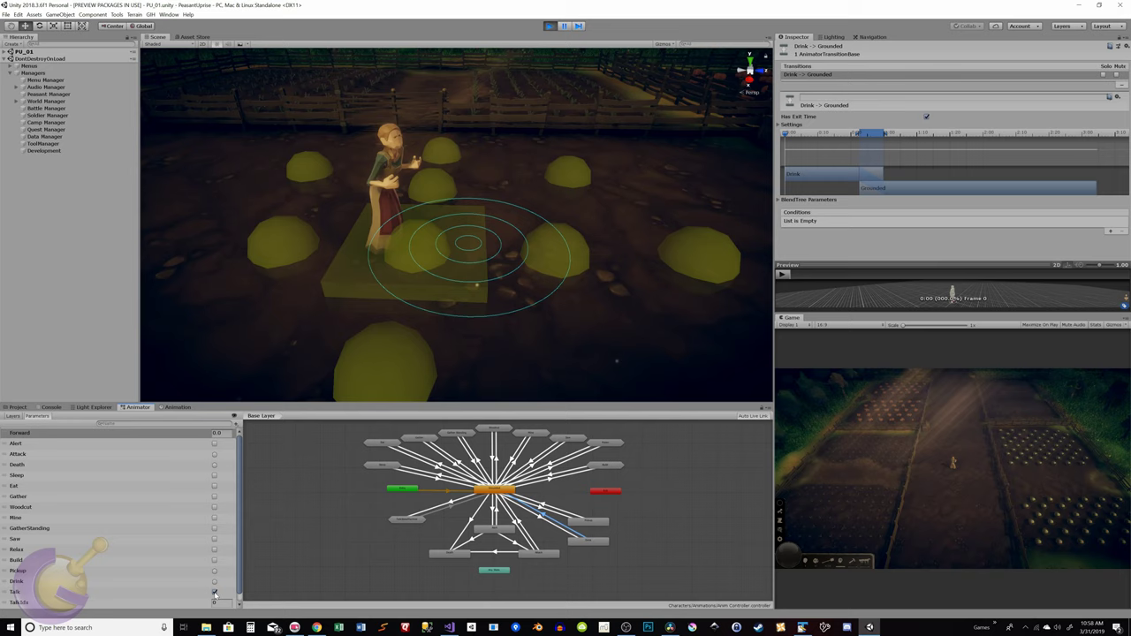
pyautogui.click(215, 592)
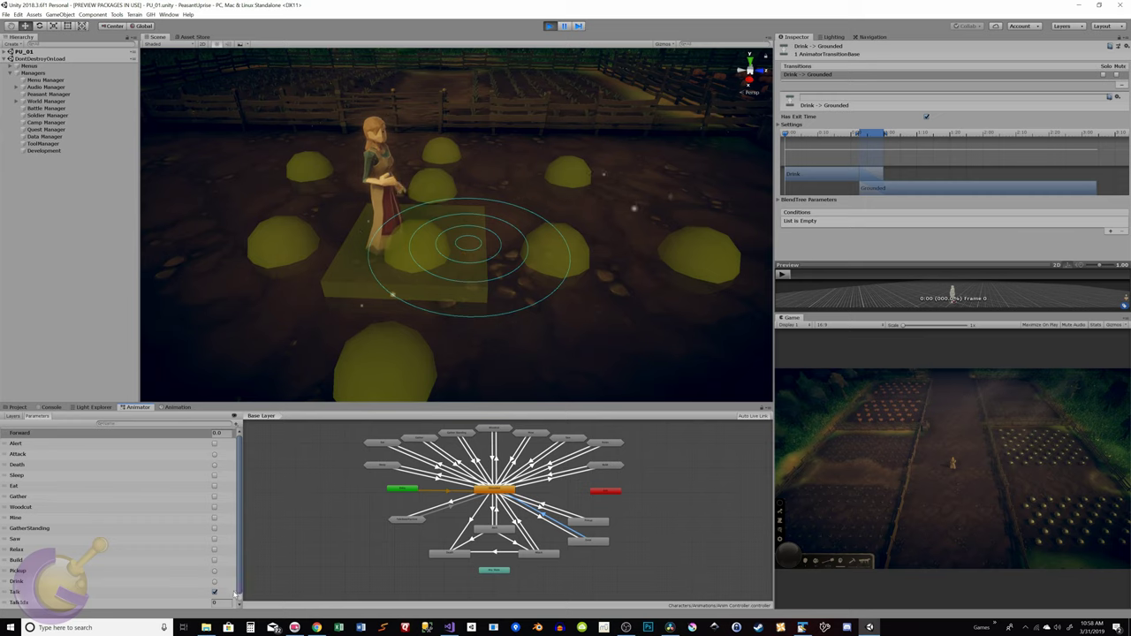
# - Select Peasant_01(Clone) under Characters and Peasants in the PU_01 scene, and switch off its Talk parameter
pyautogui.scroll(-1, 227, 601)
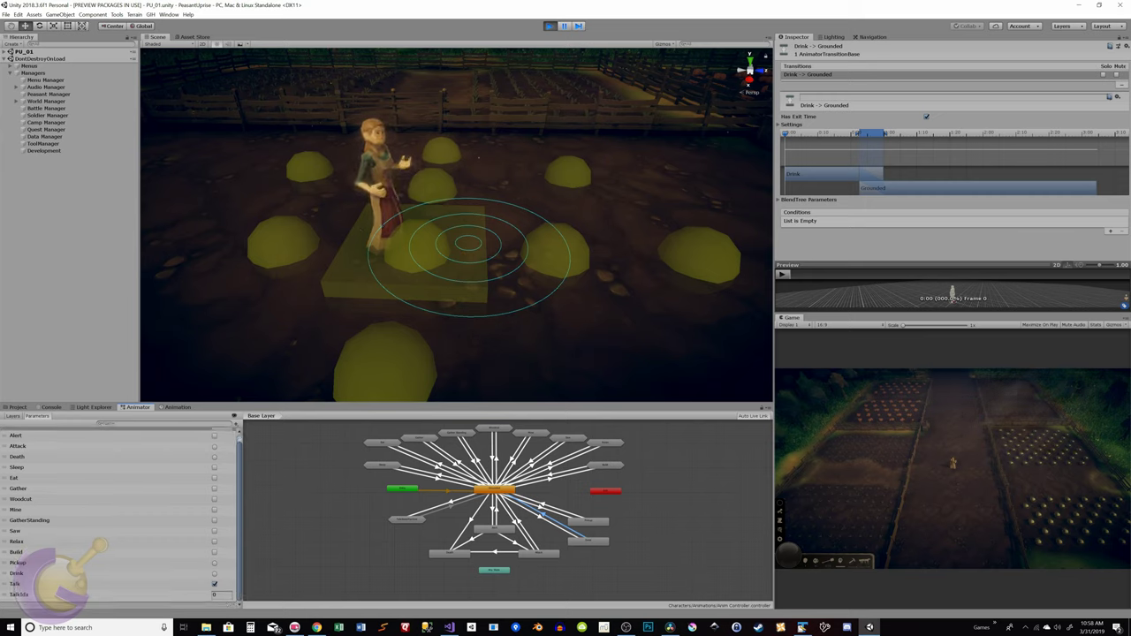
pyautogui.click(6, 52)
pyautogui.click(16, 59)
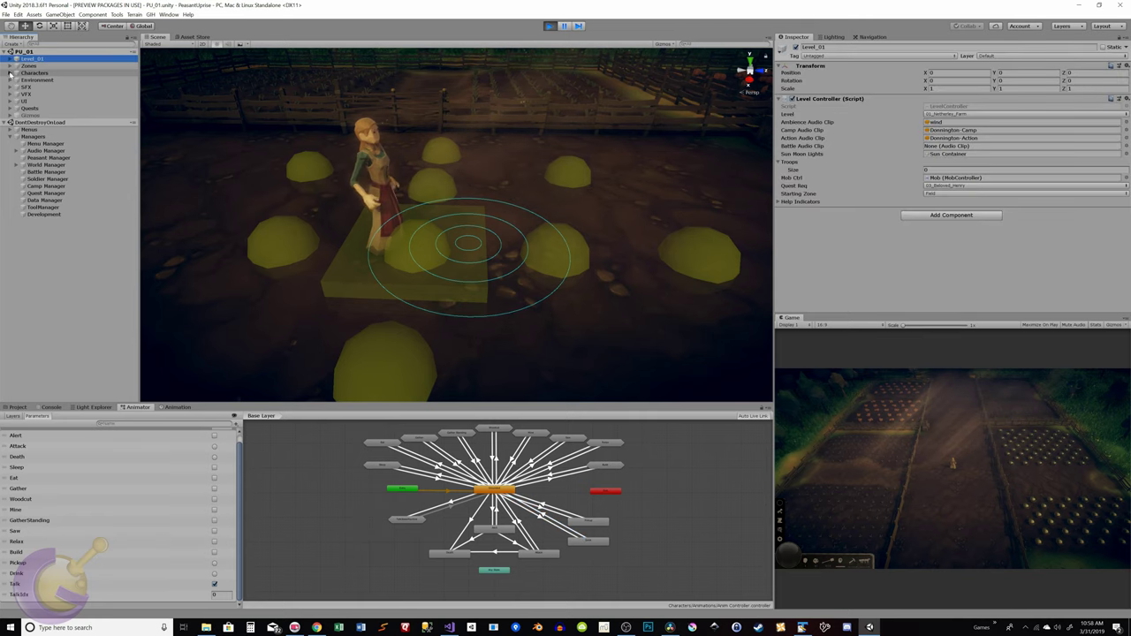
pyautogui.click(10, 72)
pyautogui.click(15, 80)
pyautogui.click(43, 86)
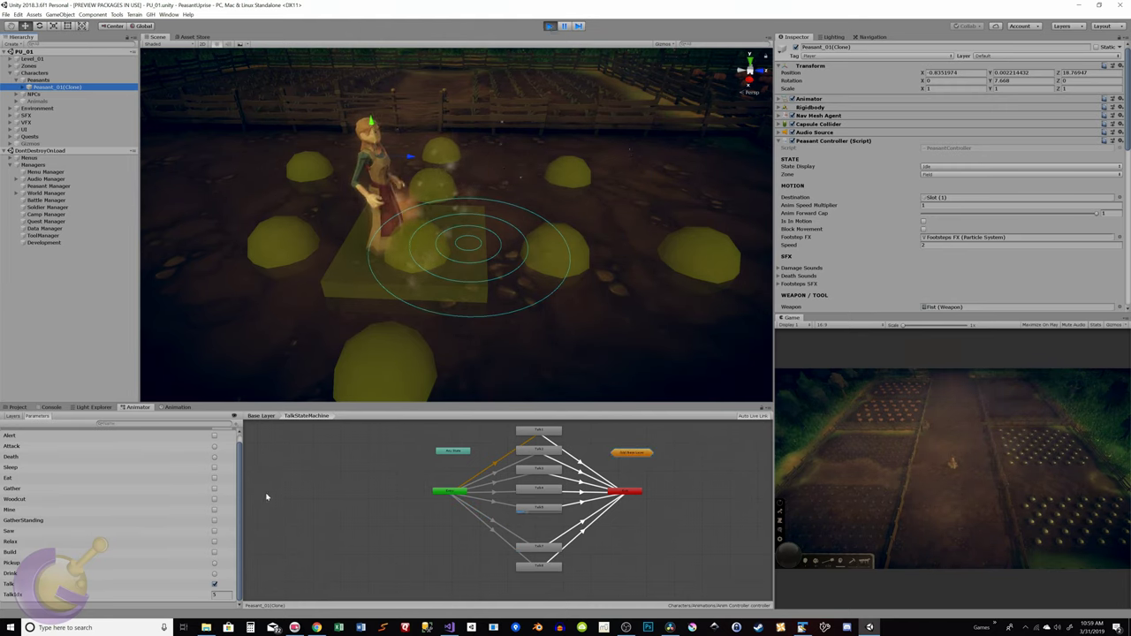
pyautogui.click(214, 584)
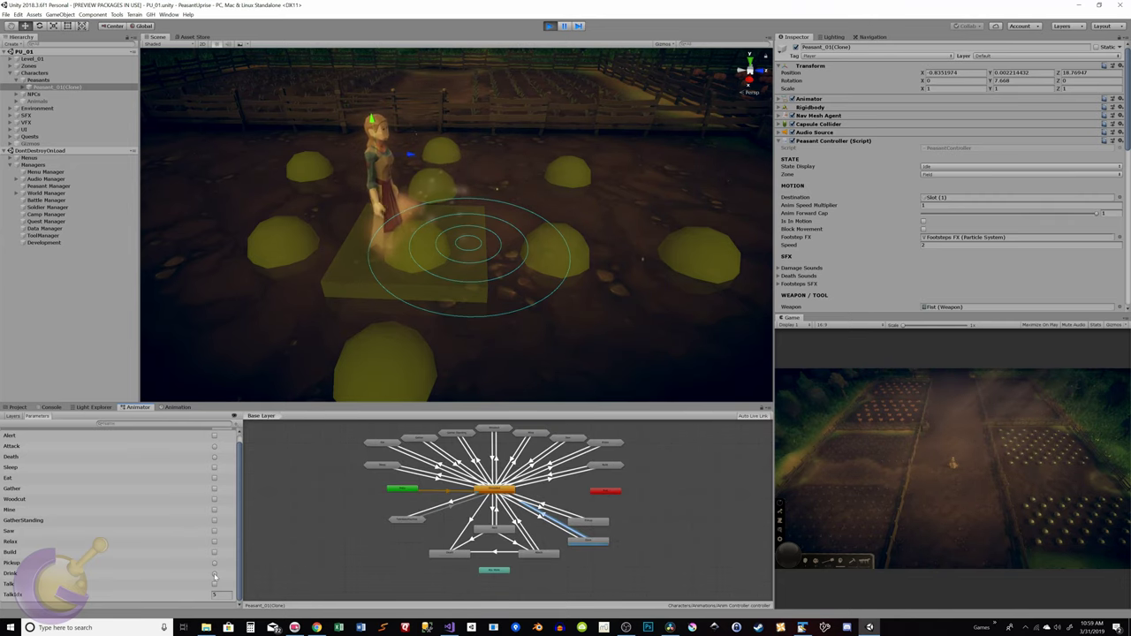
# - Trigger the Death parameter in the Animator to test the death animation on the selected peasant
pyautogui.moveTo(238, 523); pyautogui.dragTo(239, 500)
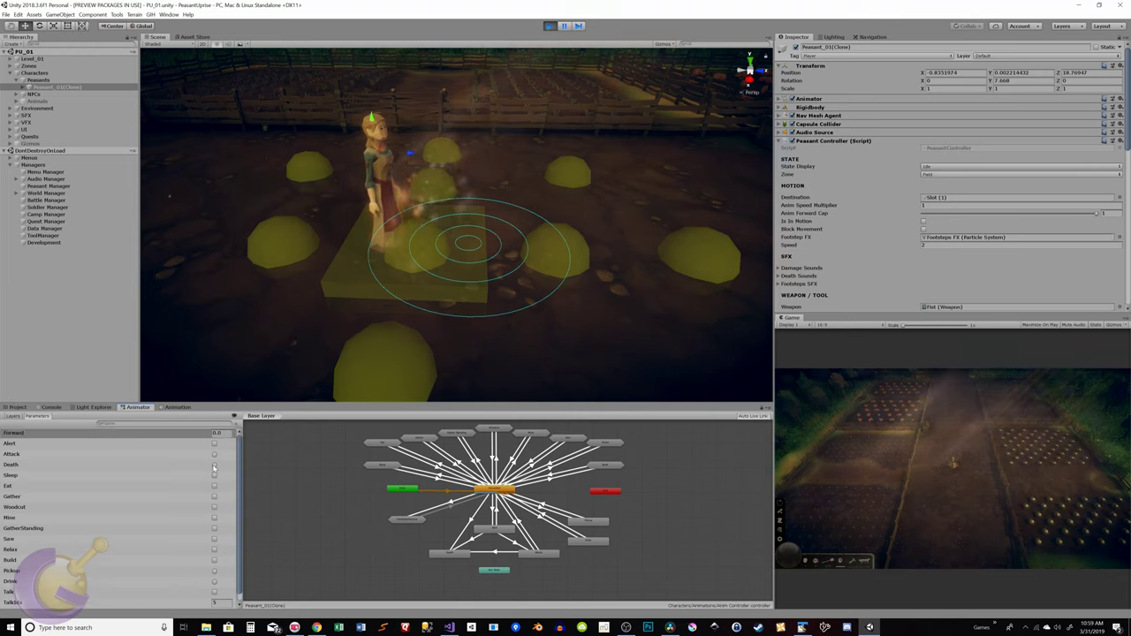
pyautogui.click(213, 466)
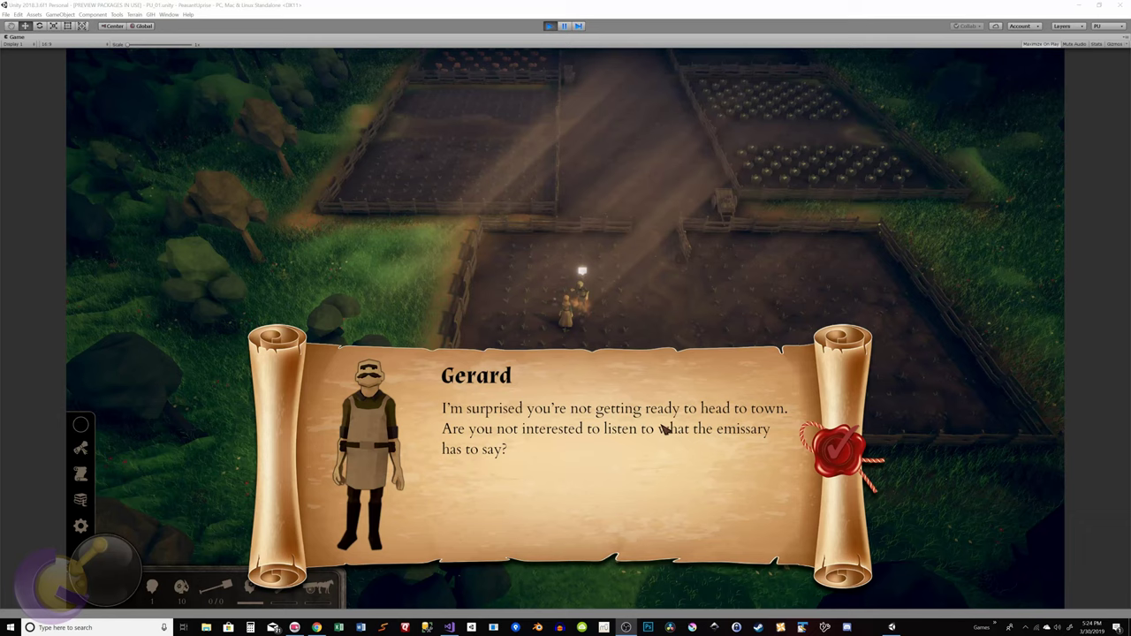
# - Advance the in-game conversation between the two peasants from the question about the emissary through to the "Good travels then!" reply
pyautogui.click(838, 451)
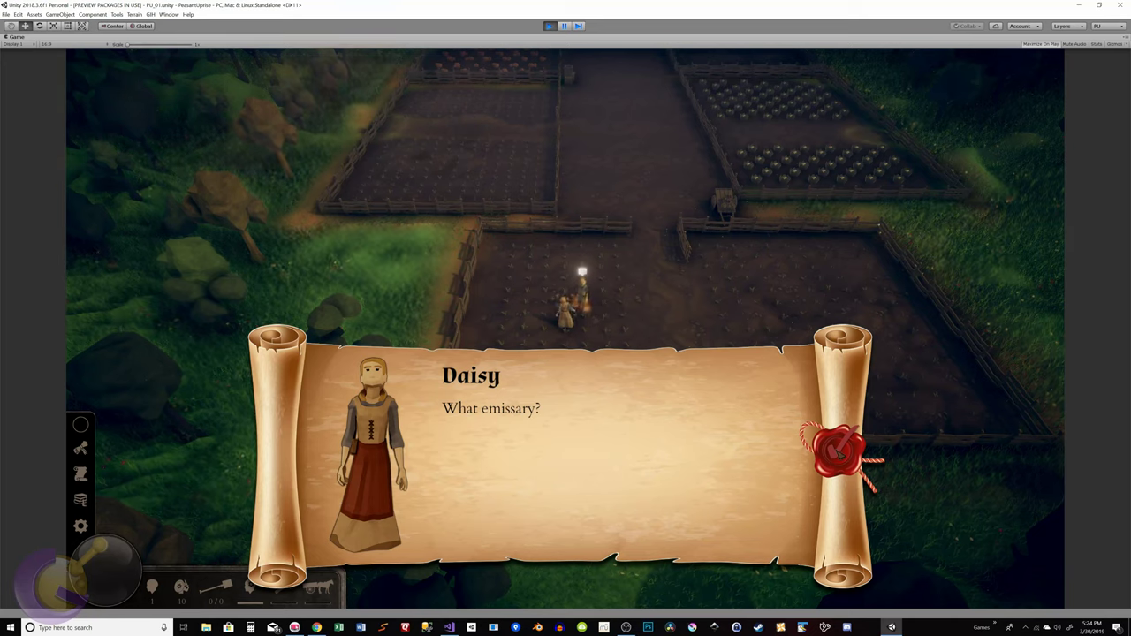
pyautogui.click(837, 452)
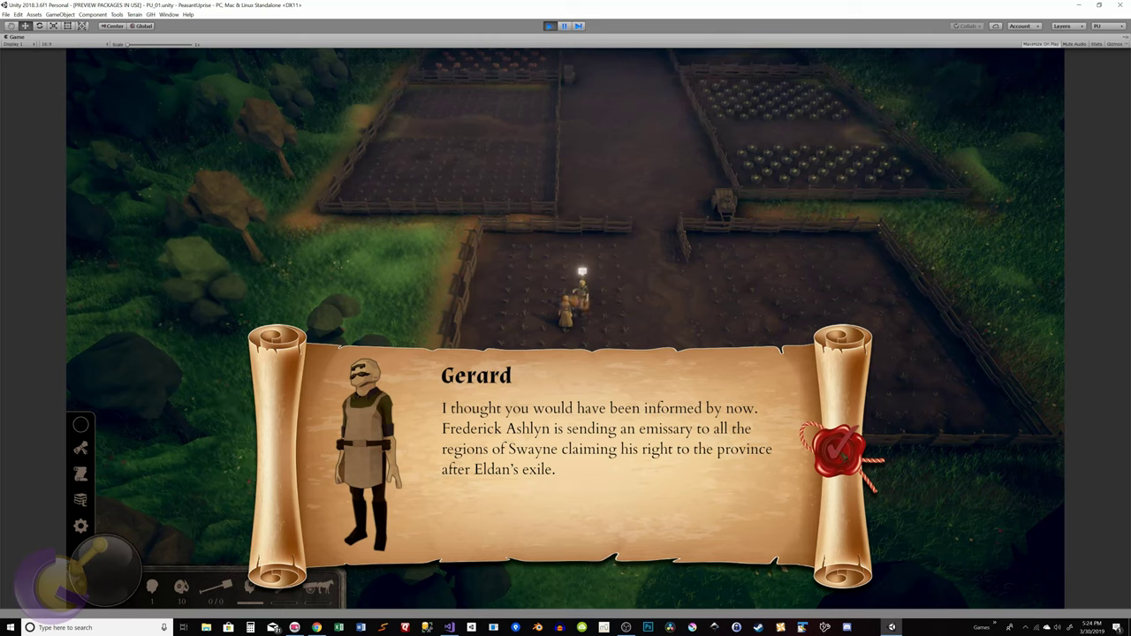
pyautogui.click(839, 451)
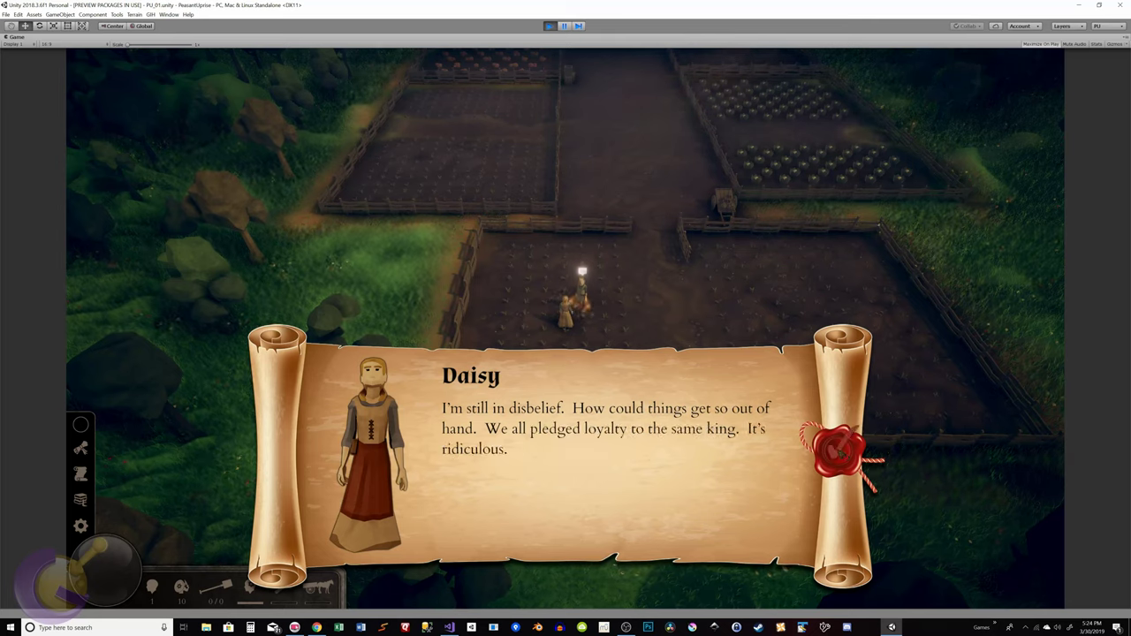
pyautogui.click(838, 451)
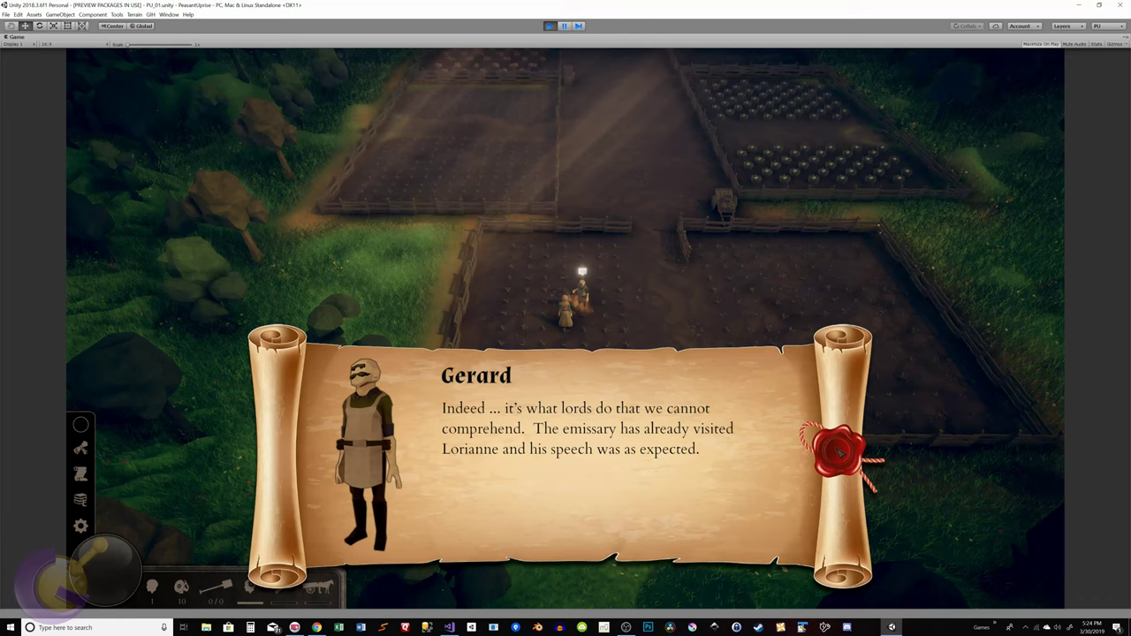
pyautogui.click(837, 451)
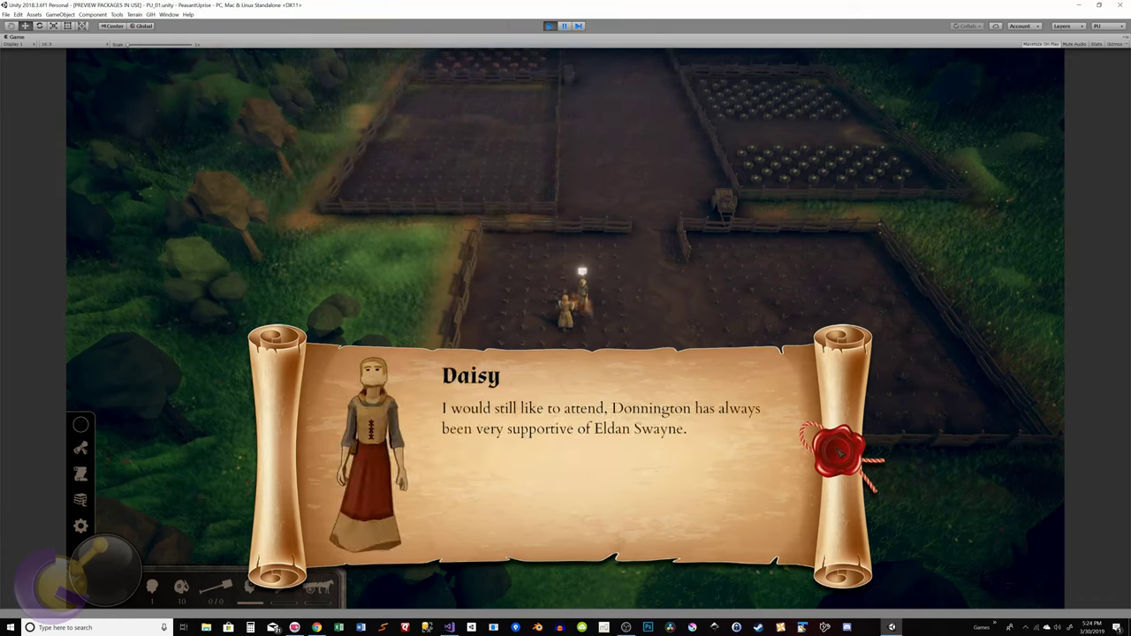
pyautogui.click(838, 451)
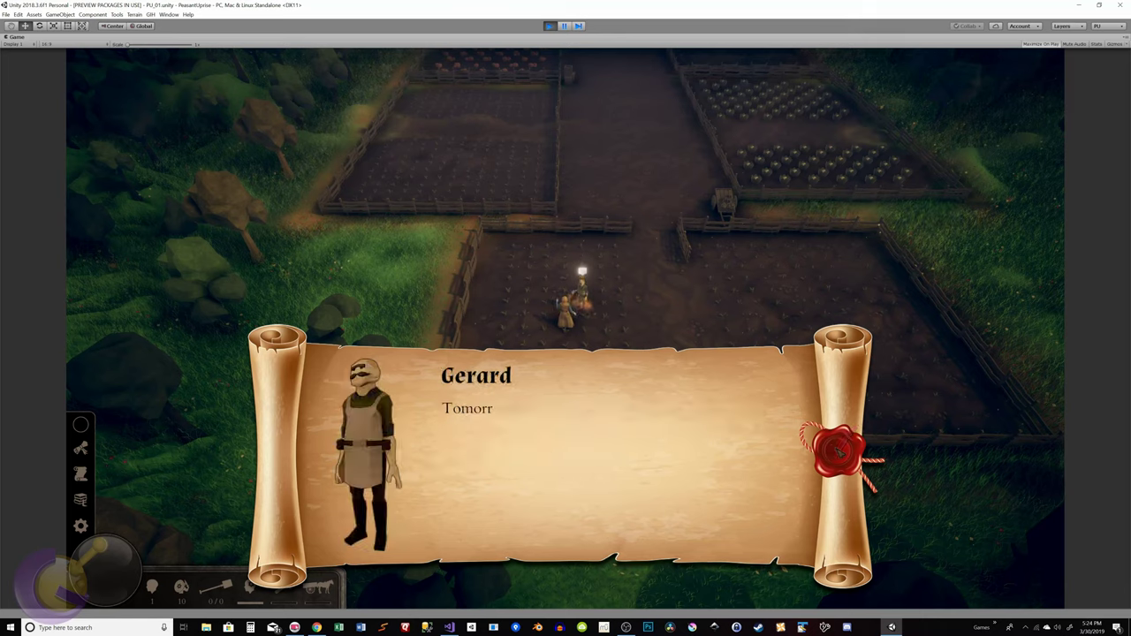
pyautogui.click(837, 450)
pyautogui.click(837, 451)
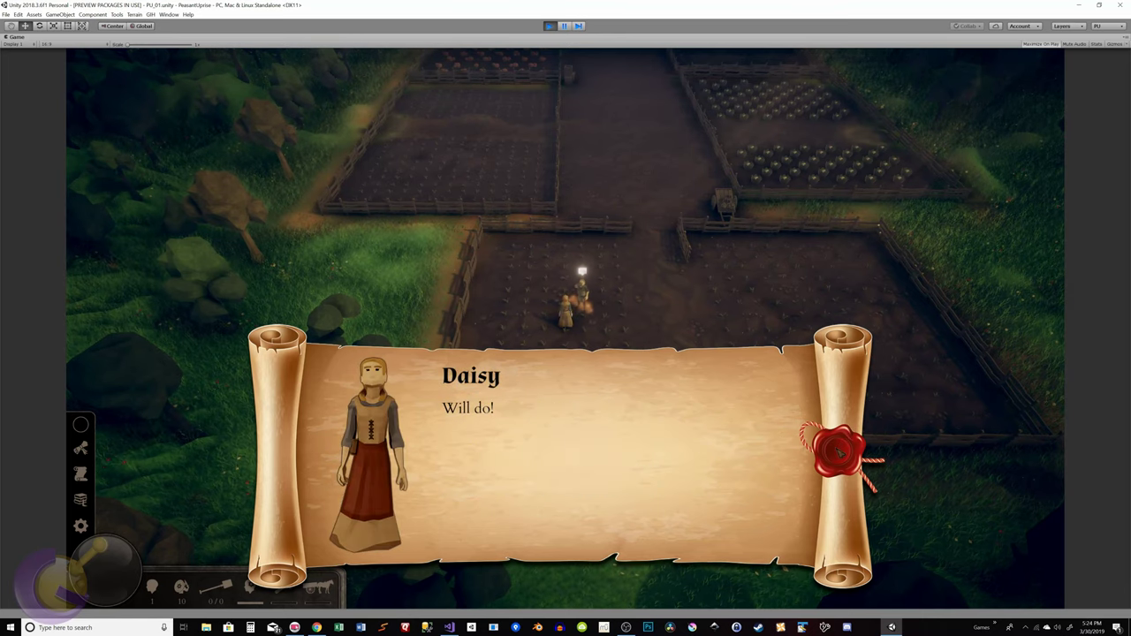
pyautogui.click(837, 450)
pyautogui.click(837, 450)
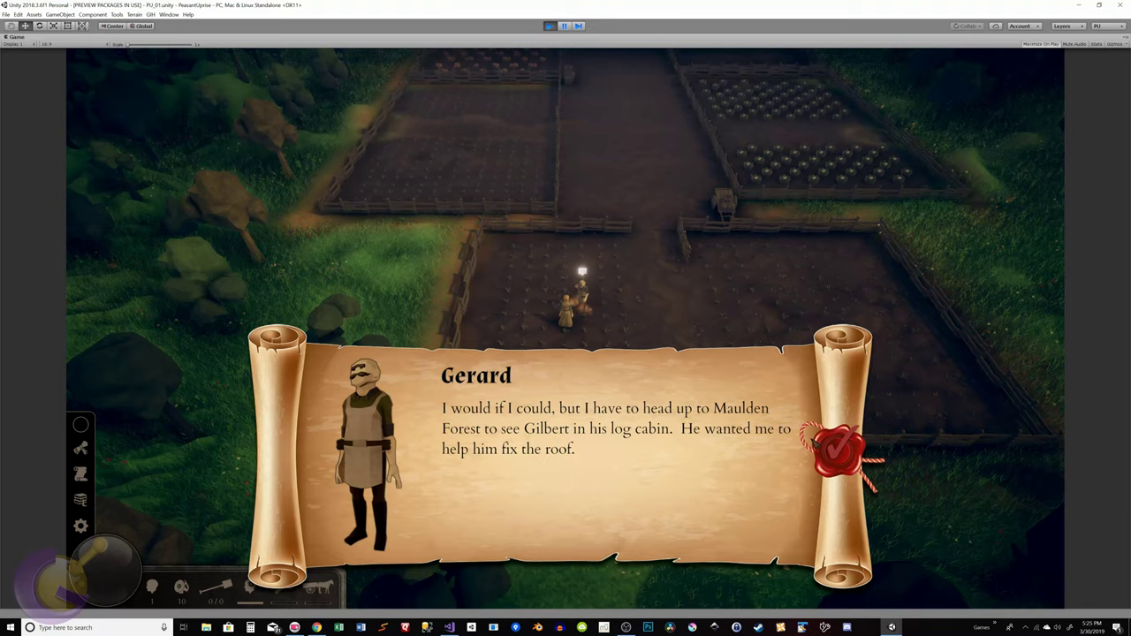
pyautogui.click(593, 199)
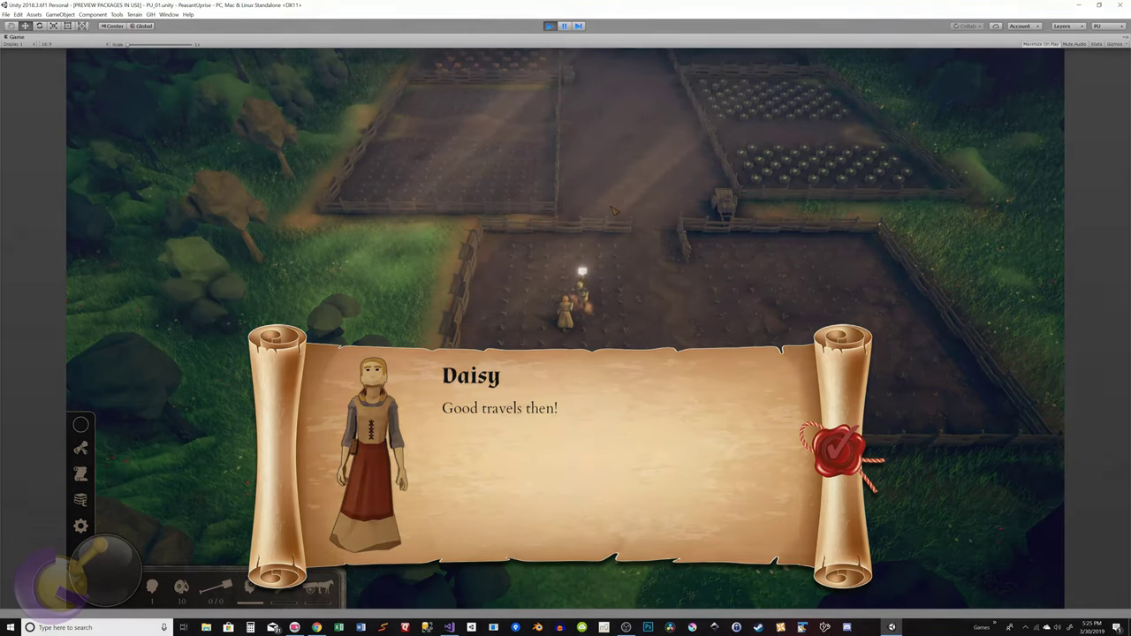